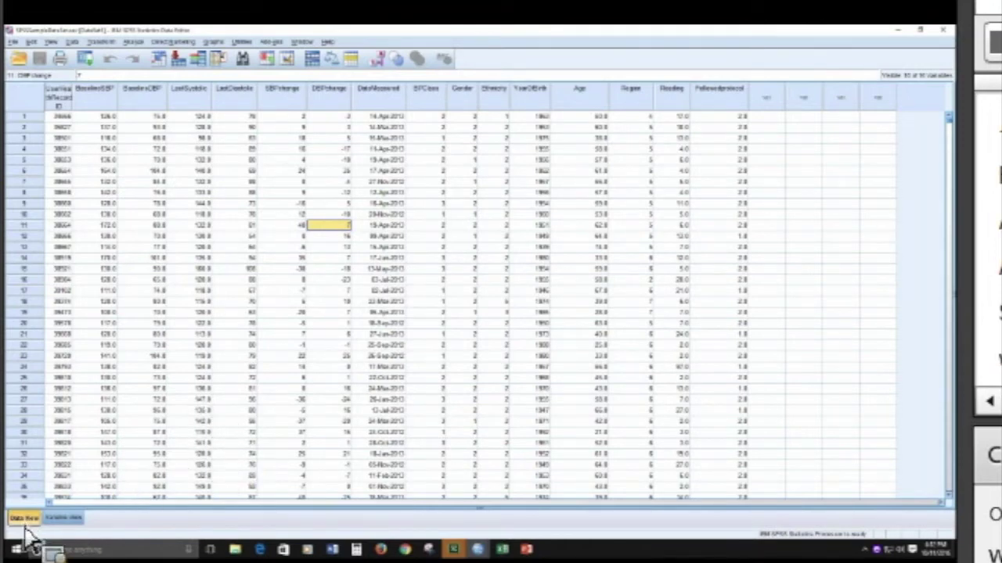
Switch to Variable View to see the variable definitions, then return to Data View
left_click(66, 520)
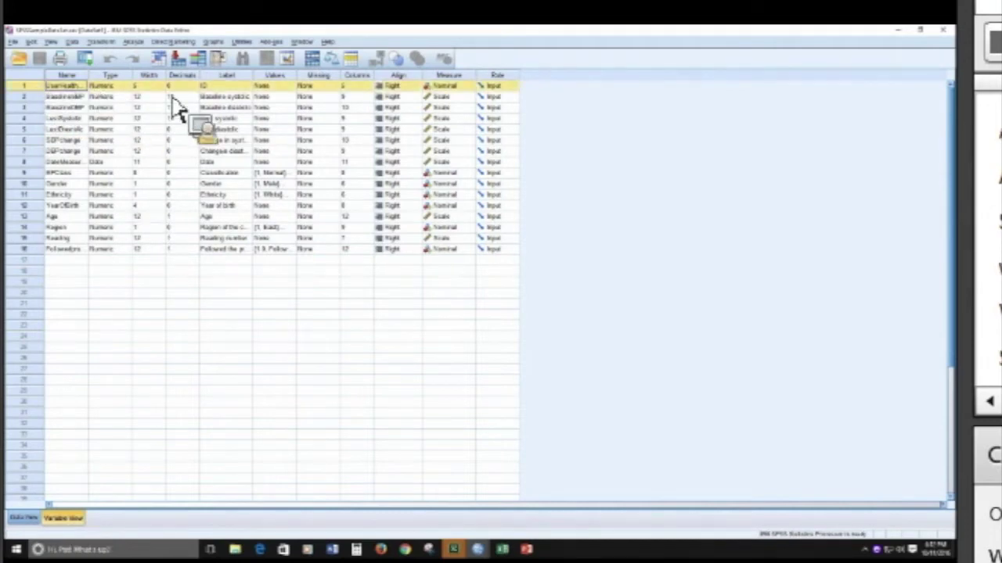
left_click(28, 520)
left_click(94, 92)
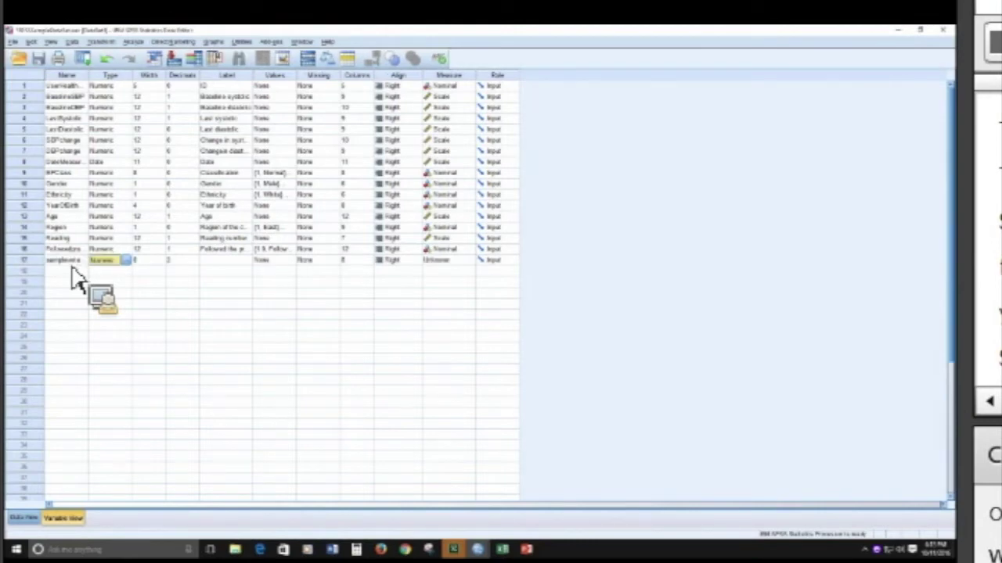
Enter 'sample' as a new variable name in row 18 of Variable View
key("shift+Tab")
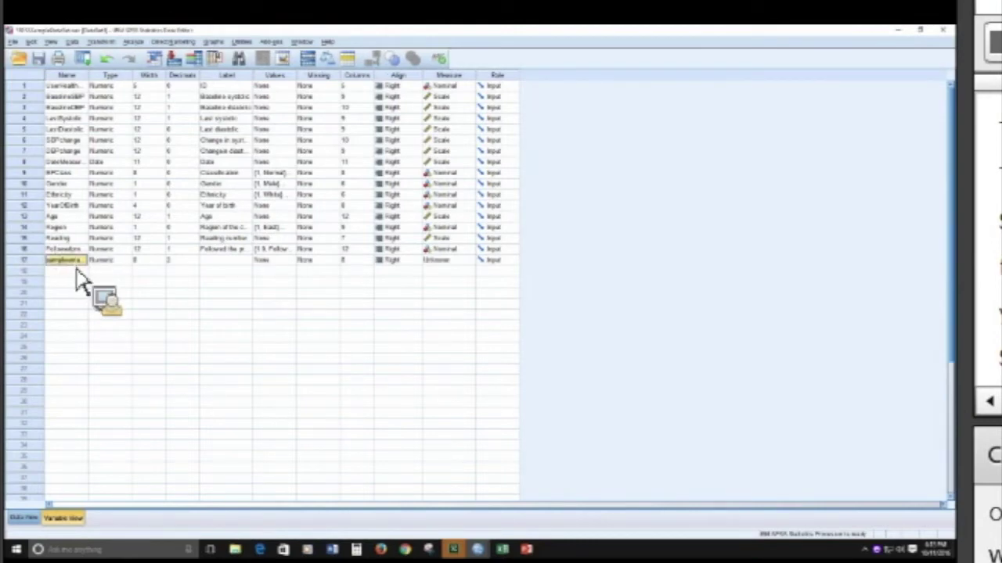
left_click(82, 273)
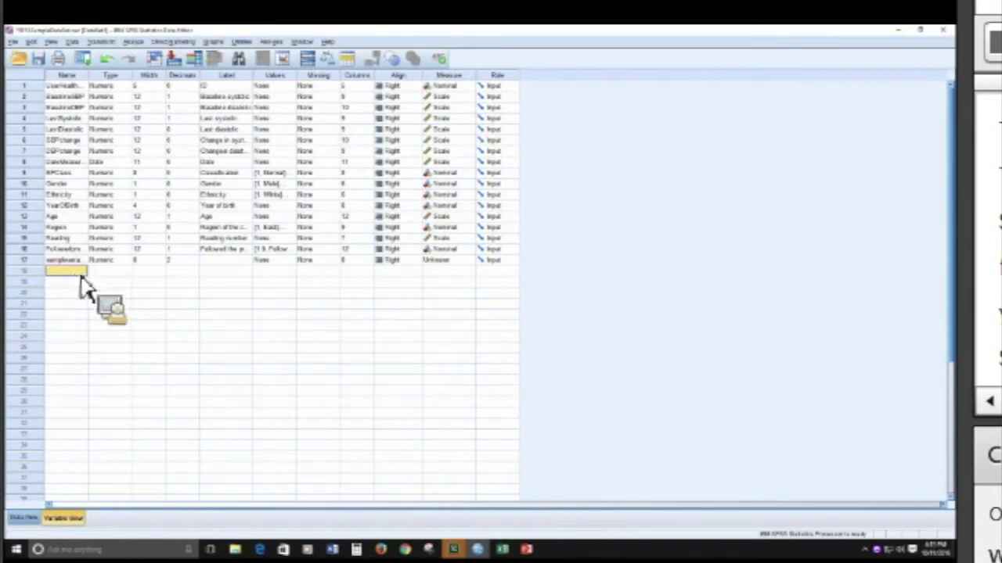
type("sample")
key("Return")
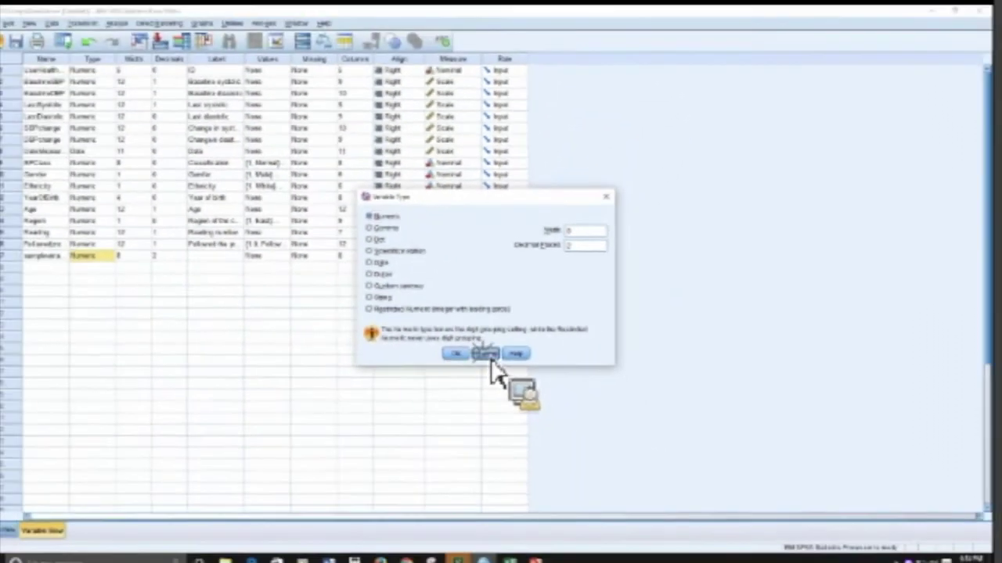
Close the Variable Type dialog, leaving the variable Numeric with width 8 and 2 decimals
left_click(550, 372)
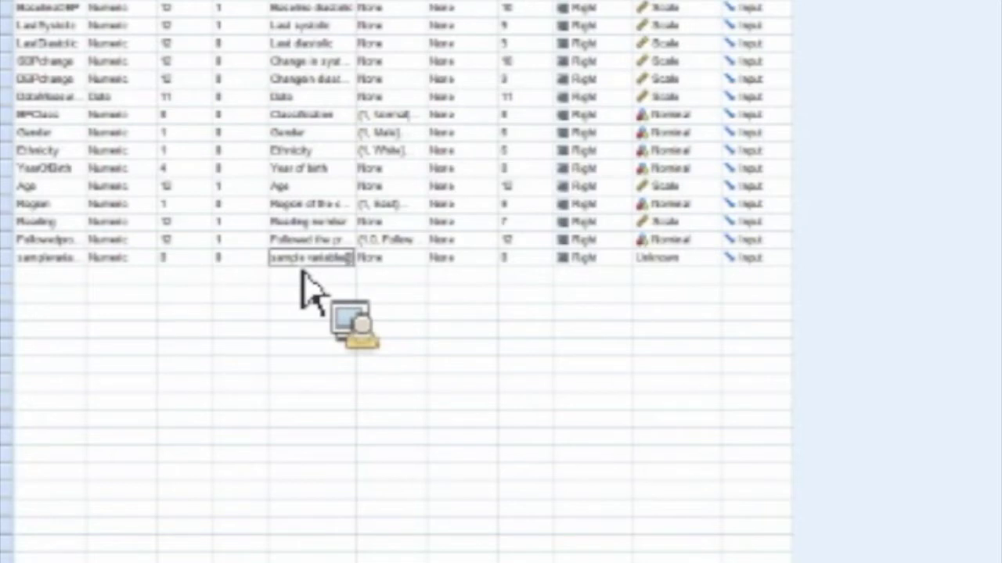
Finish the label 'sample variable' and add value labels 1 = Male and 2 = Female
type("e variable")
left_click(360, 260)
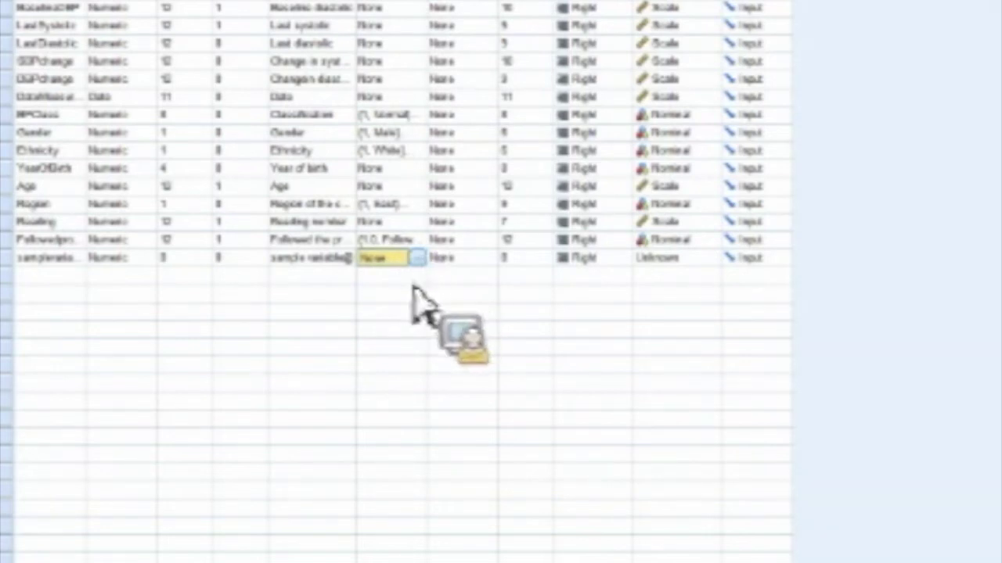
left_click(421, 262)
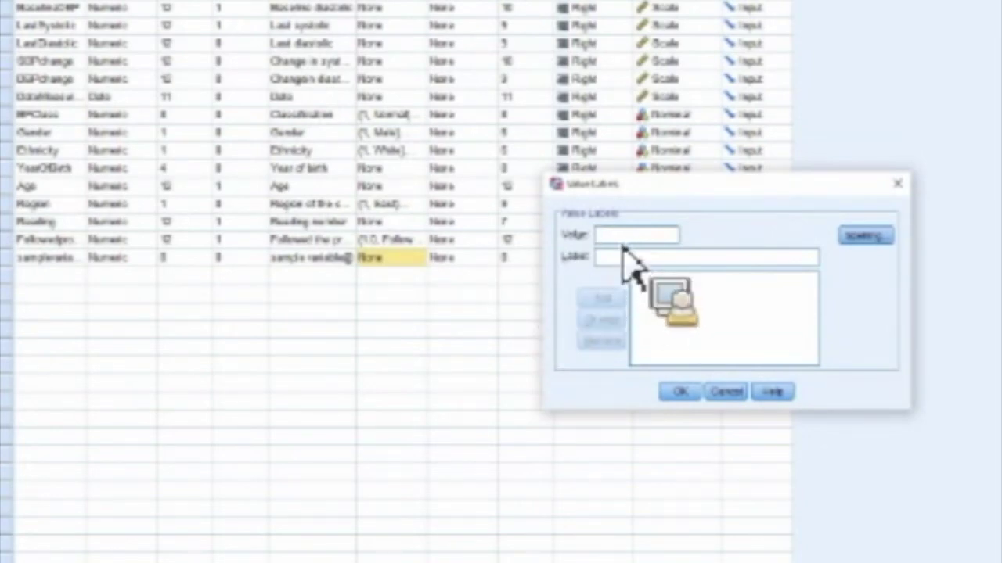
type("Male")
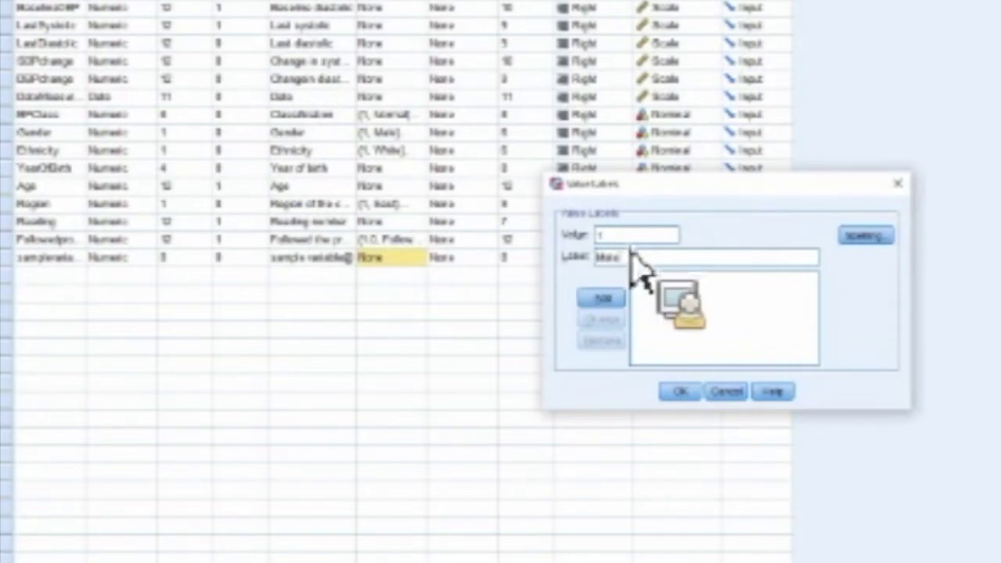
left_click(615, 302)
type("2")
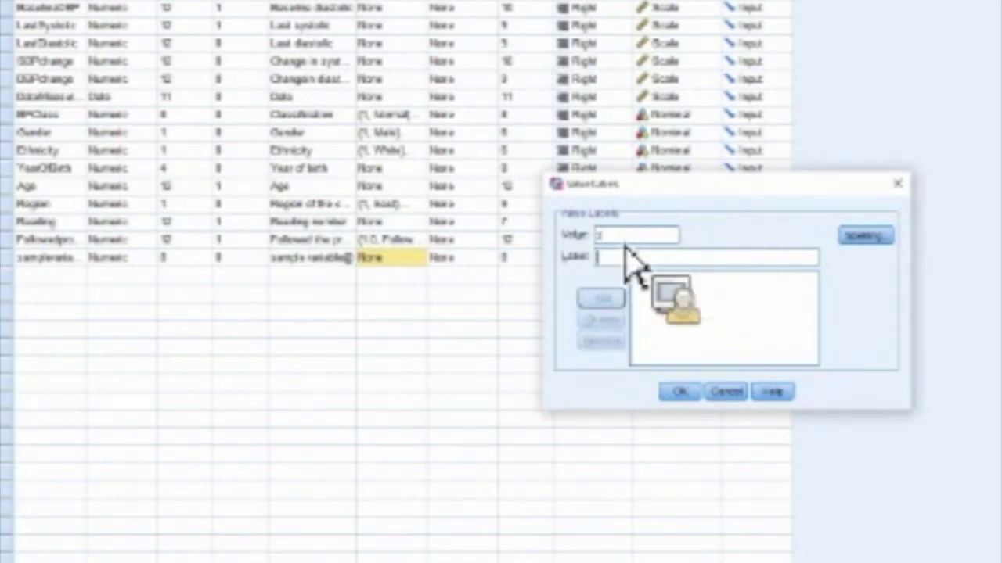
type(" = \"Fem")
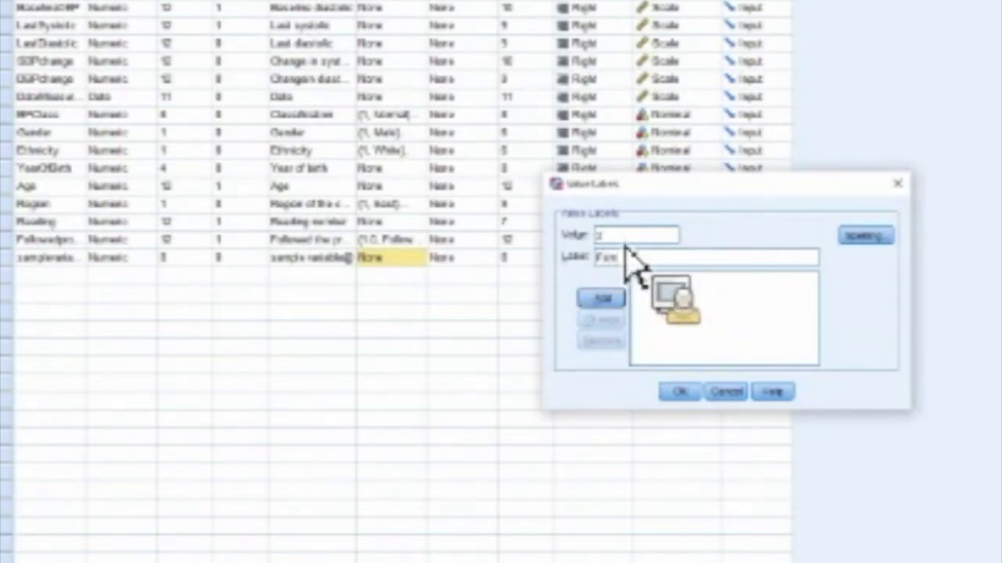
type("ale")
left_click(603, 298)
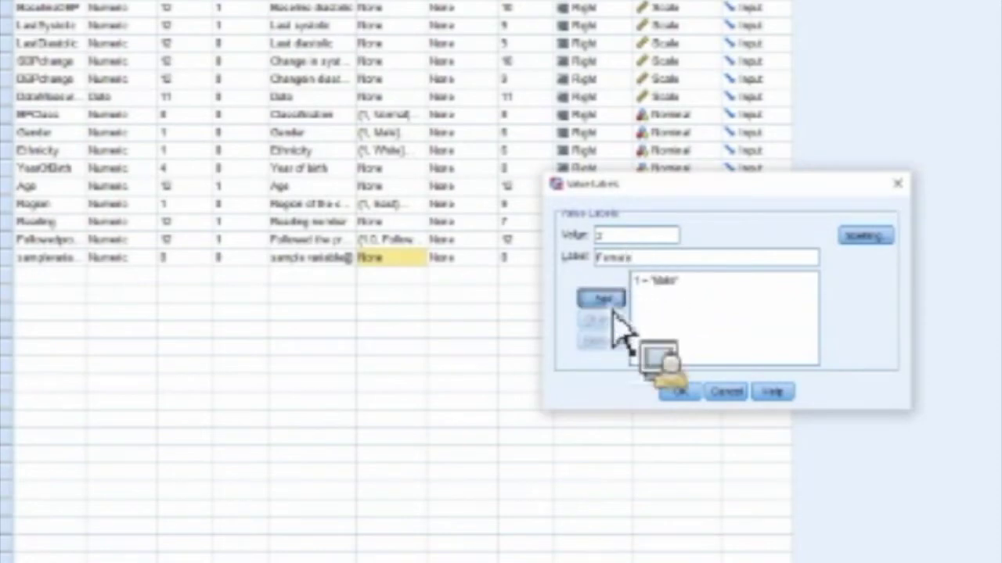
left_click(680, 392)
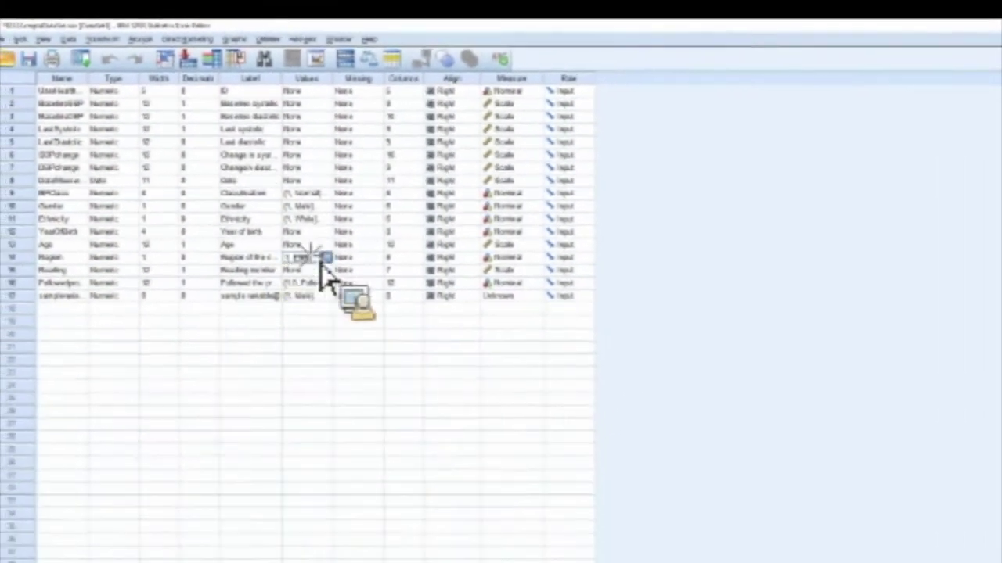
left_click(307, 263)
left_click(621, 342)
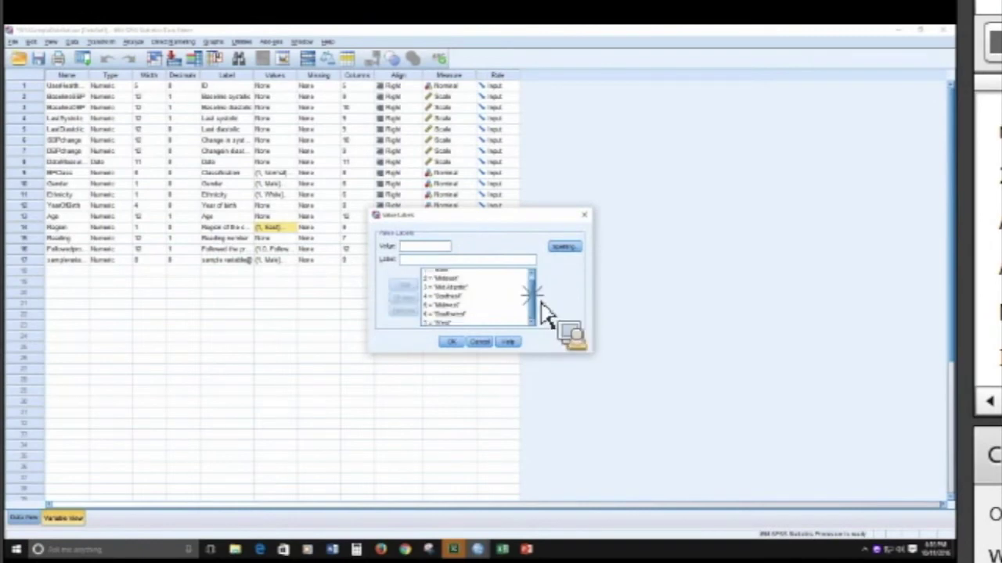
scroll(540, 309, "up", 1)
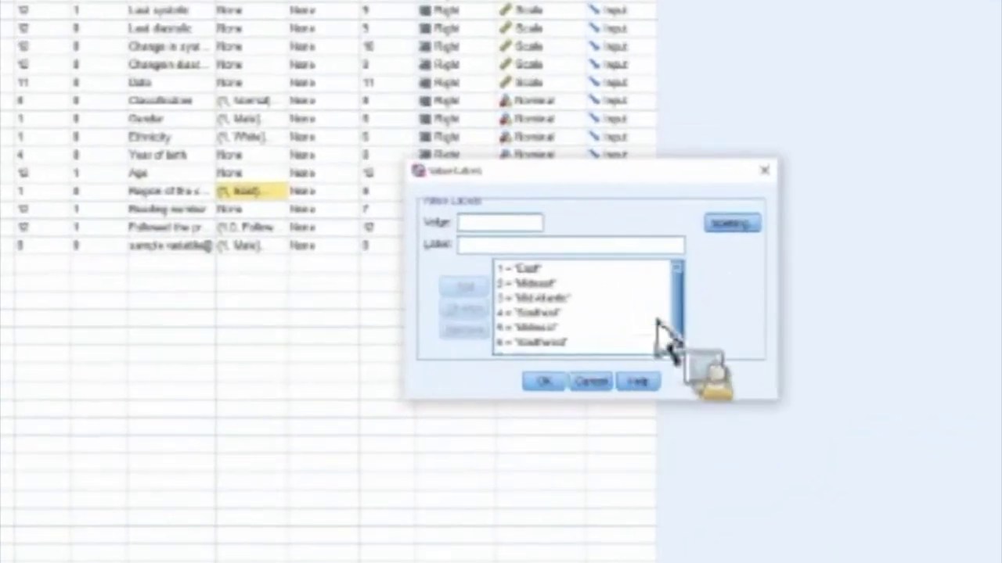
scroll(675, 324, "down", 1)
left_click(589, 382)
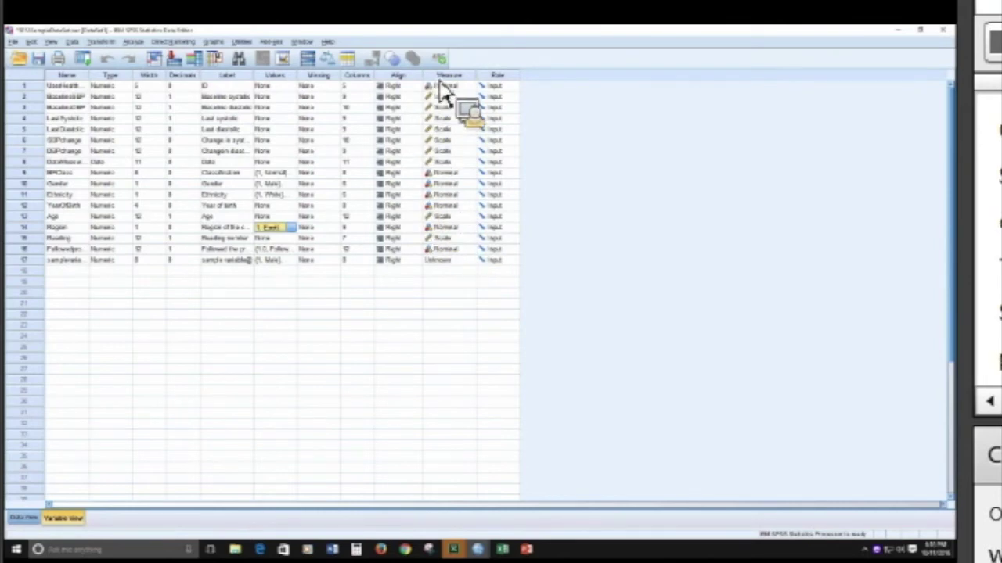
Set row 17's Measure to Nominal from the measurement-level dropdown
left_click(450, 259)
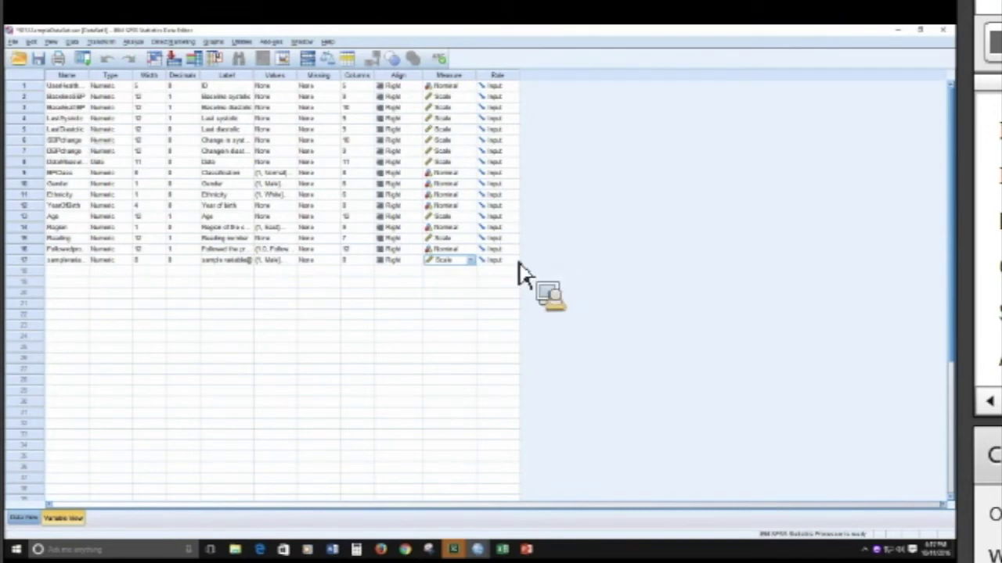
left_click(473, 261)
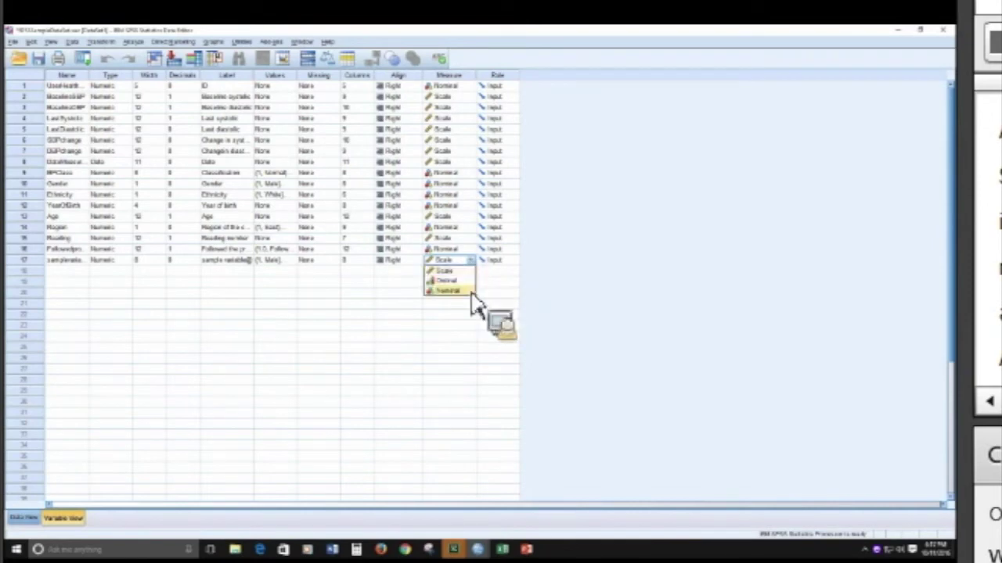
left_click(468, 291)
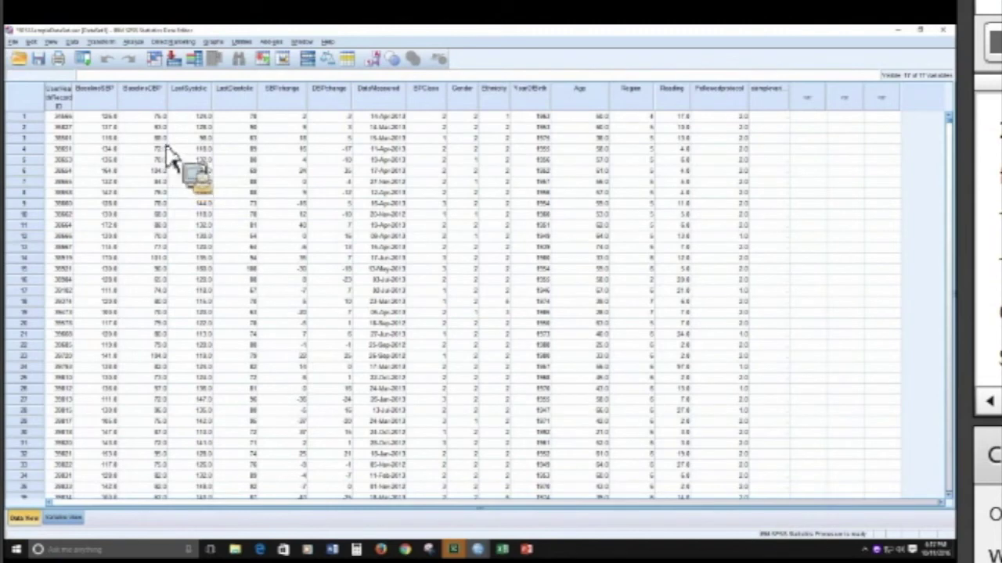
Select the first BaselineSBP value and scroll down and back up through the data grid
left_click(98, 117)
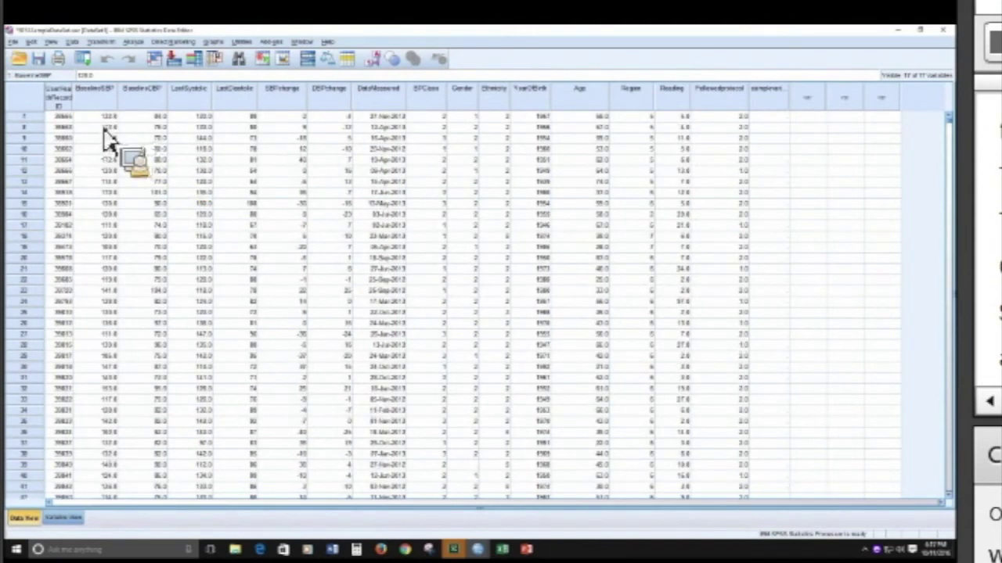
scroll(109, 145, "down", 7)
scroll(109, 148, "down", 9)
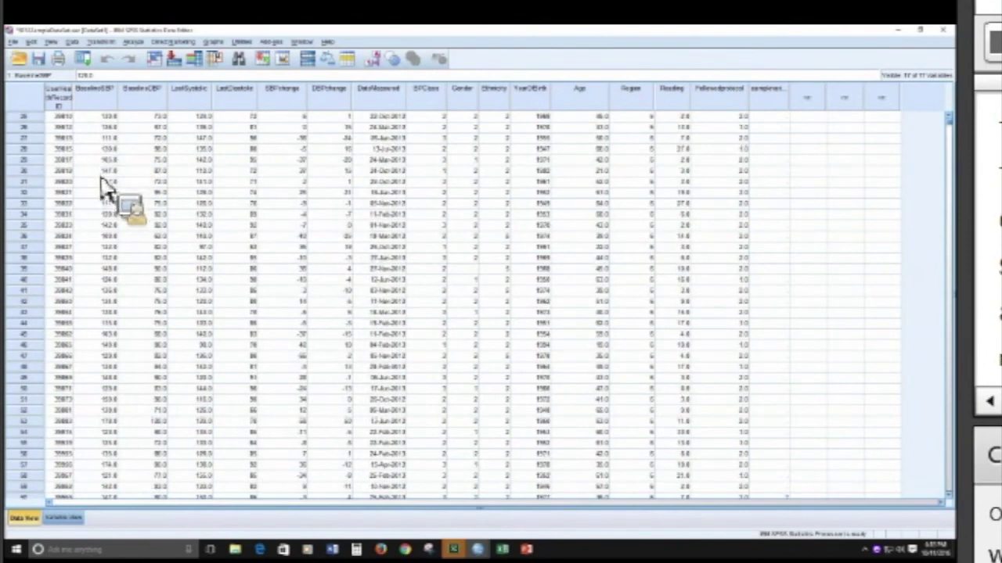
scroll(101, 243, "down", 7)
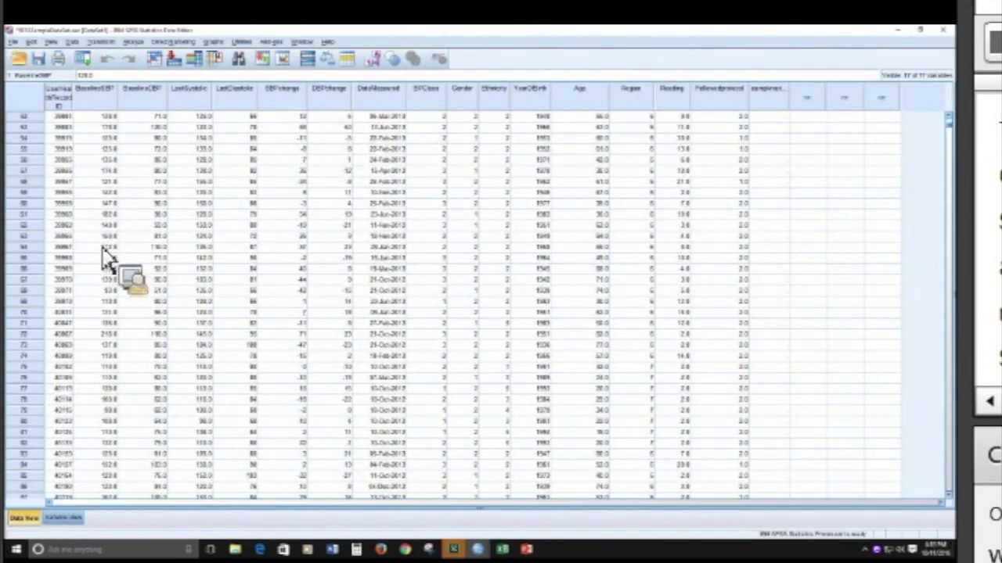
scroll(110, 270, "up", 20)
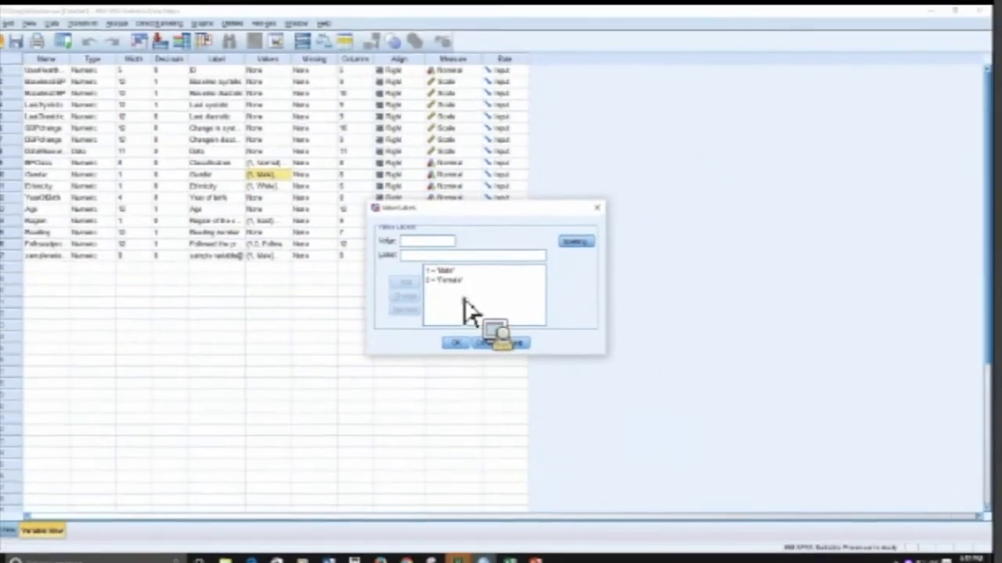
Close the Gender labels, enter 12 in an empty column to create VAR00001, and set it to Scale
left_click(500, 354)
key("ctrl+t")
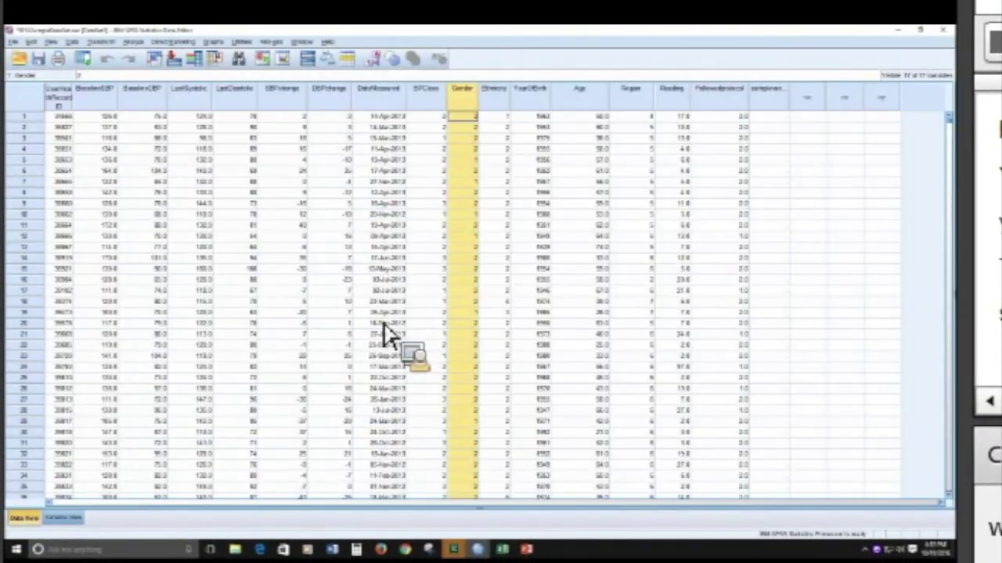
left_click(767, 117)
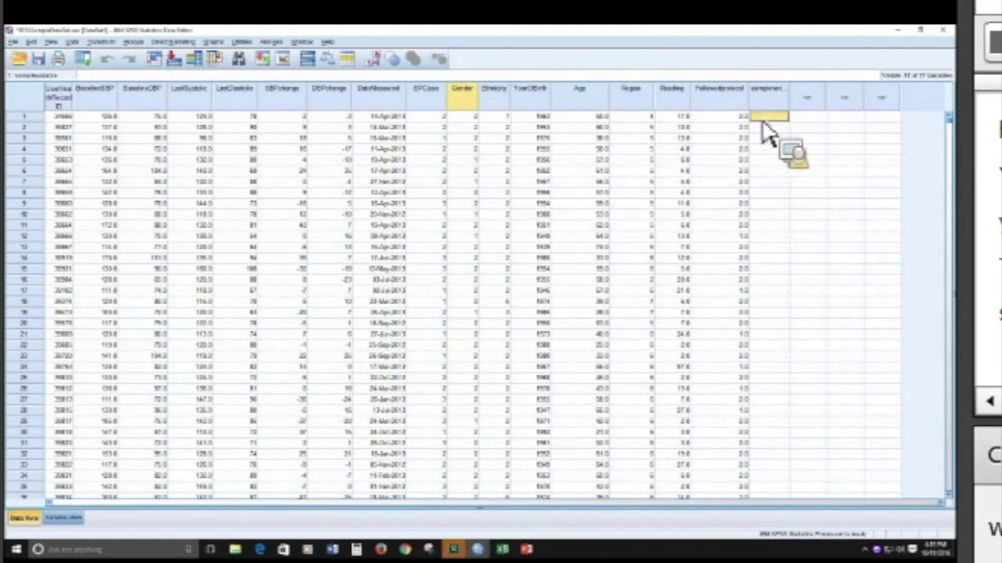
left_click(810, 117)
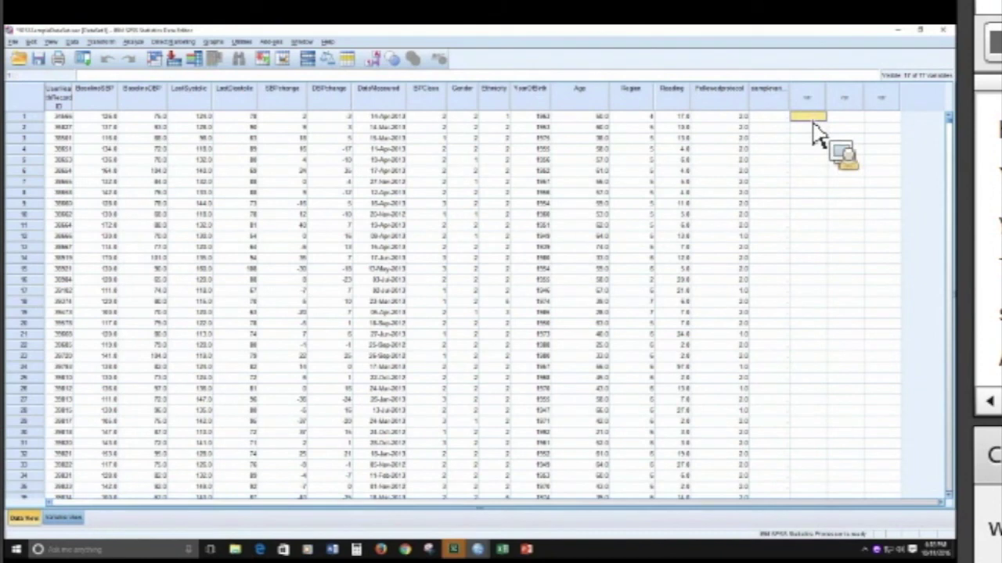
key("Return")
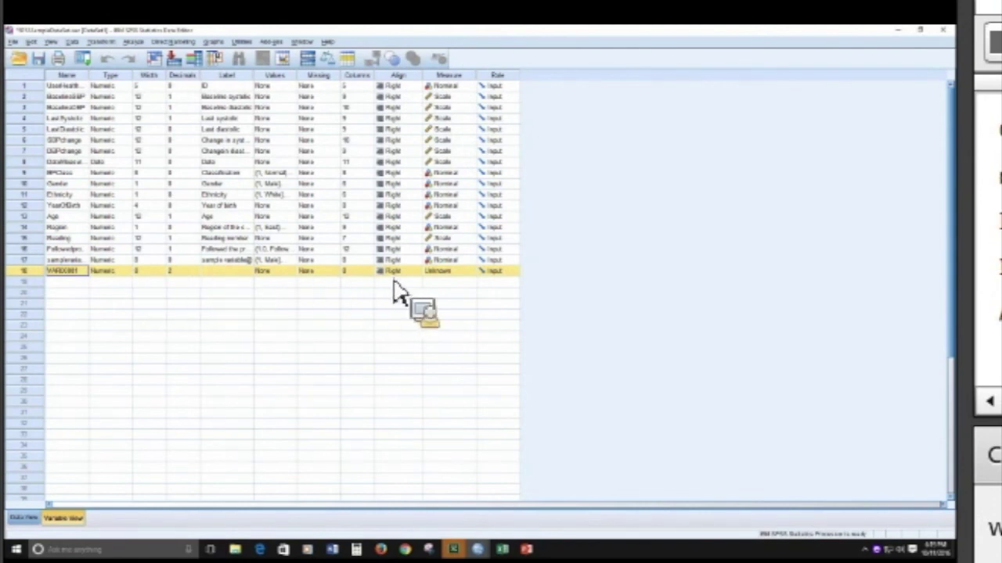
left_click(467, 272)
left_click(463, 282)
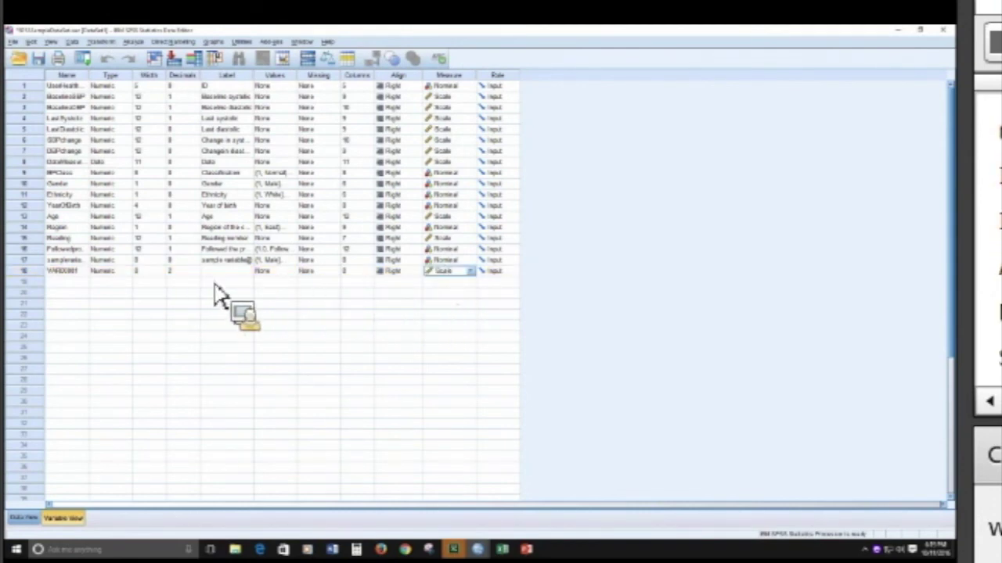